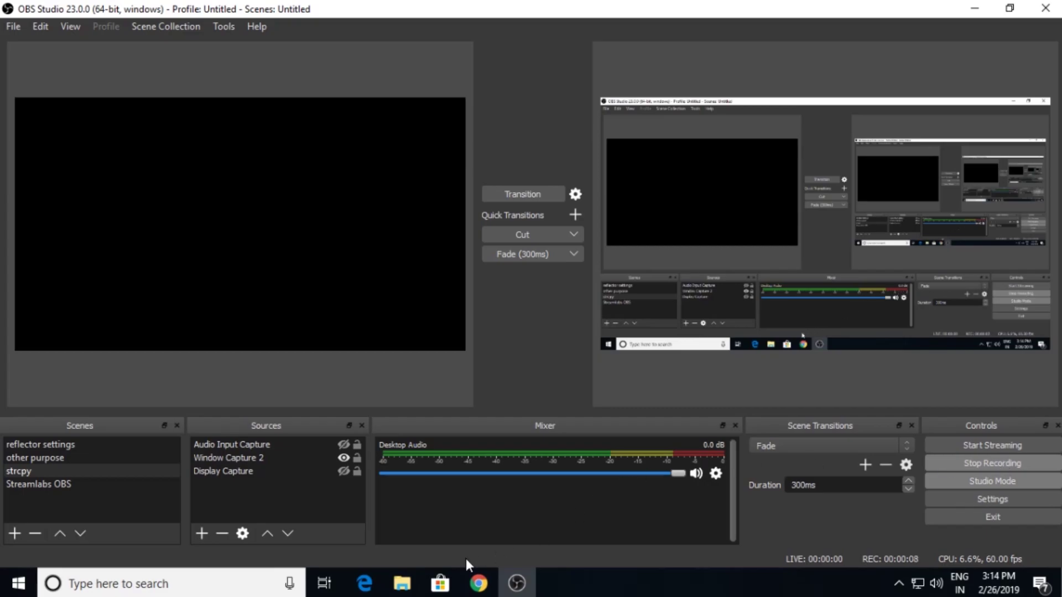
In File Explorer, open the scrcpy-win64 folder on New Volume (G:).
{"action": "left_click", "coordinate": [402, 583]}
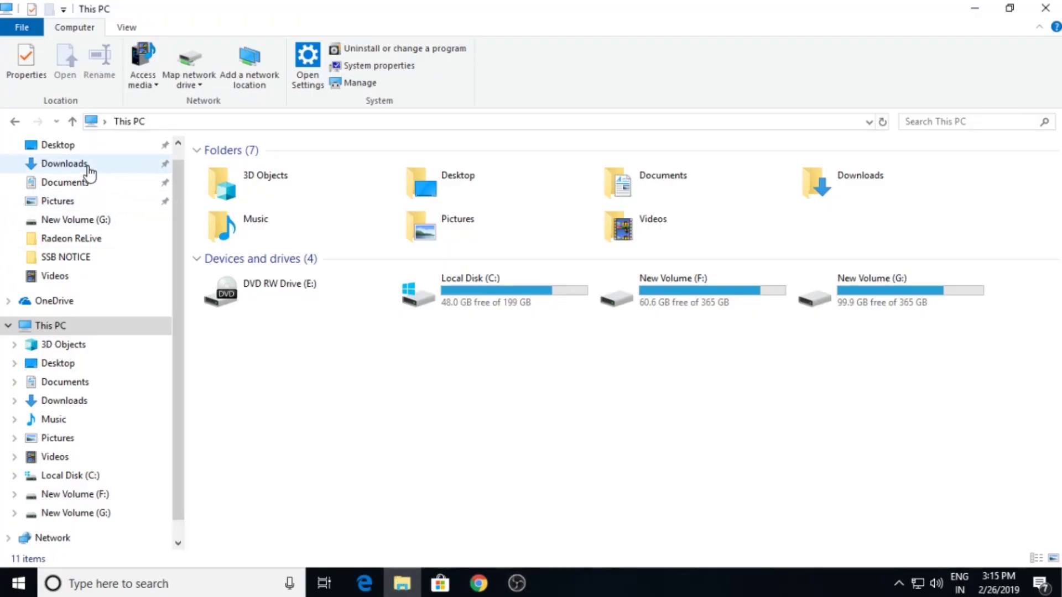
{"action": "double_click", "coordinate": [901, 301]}
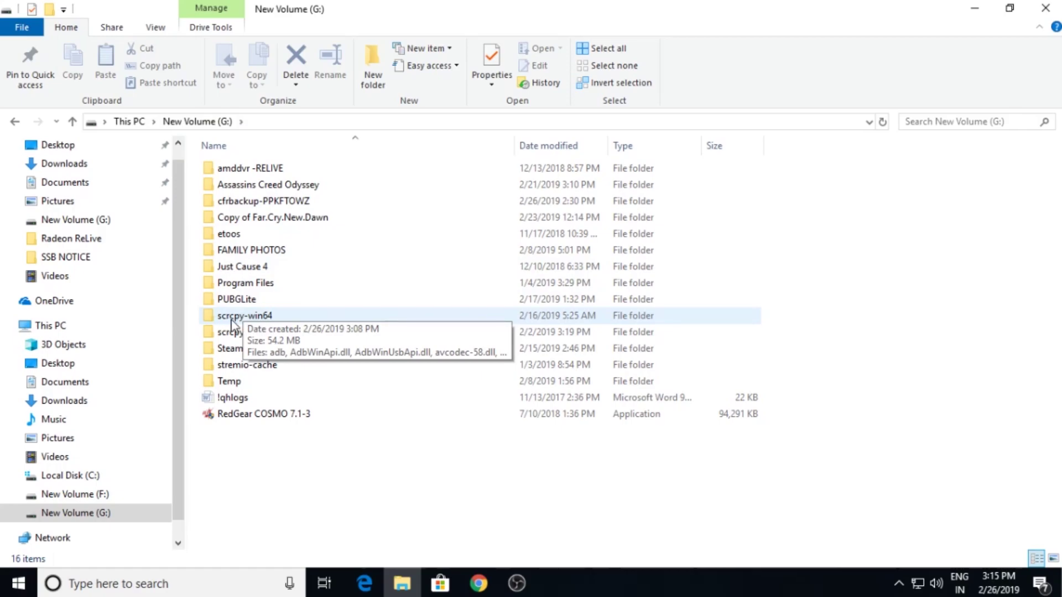
{"action": "double_click", "coordinate": [246, 318]}
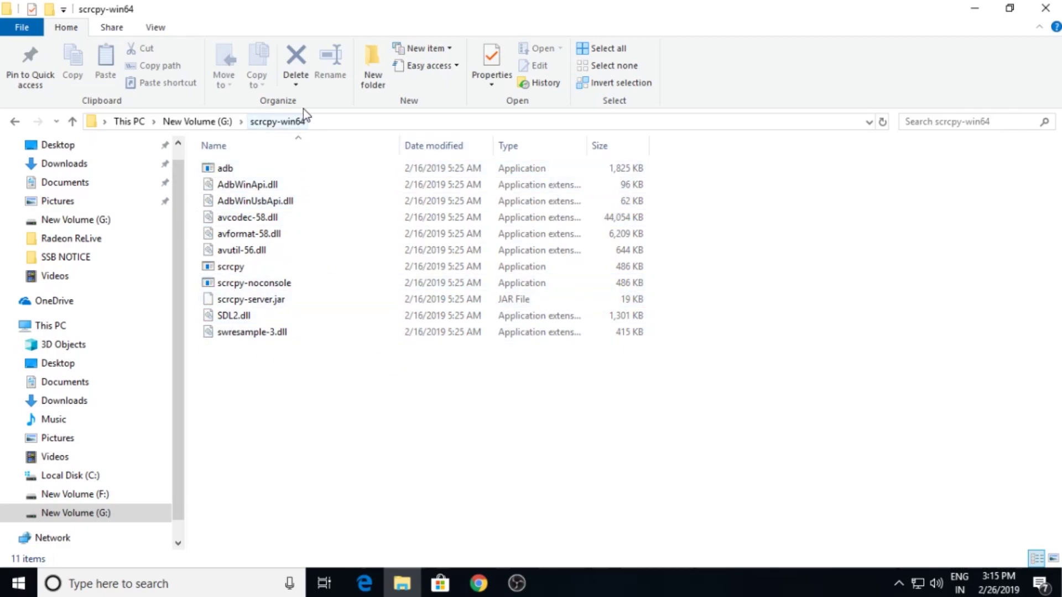
Copy the G:\scrcpy-win64 path from the address bar and return to This PC.
{"action": "left_click", "coordinate": [326, 120]}
{"action": "right_click", "coordinate": [148, 119]}
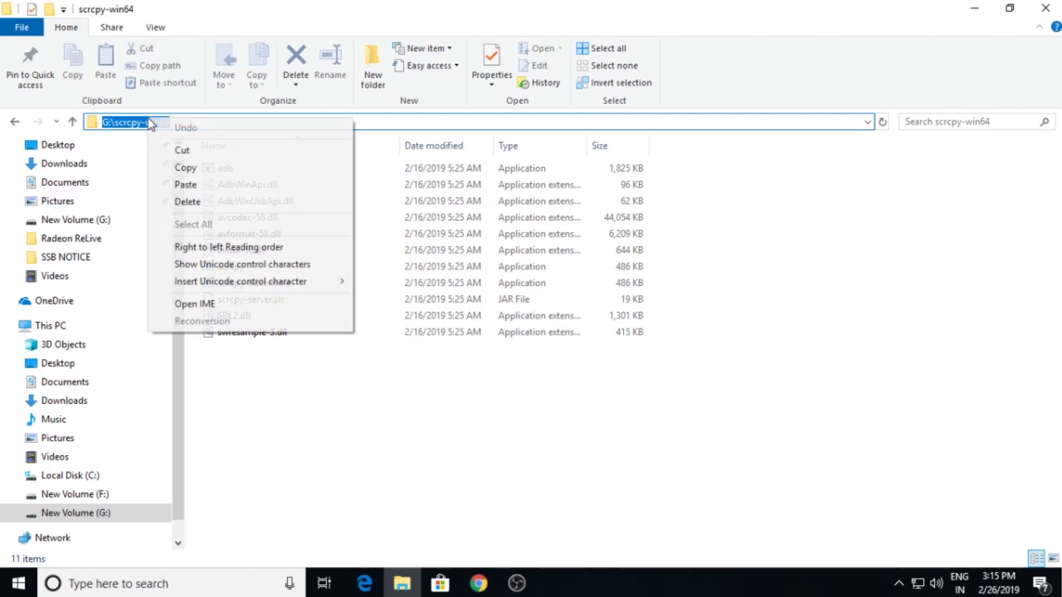
{"action": "left_click", "coordinate": [177, 168]}
{"action": "left_click", "coordinate": [94, 324]}
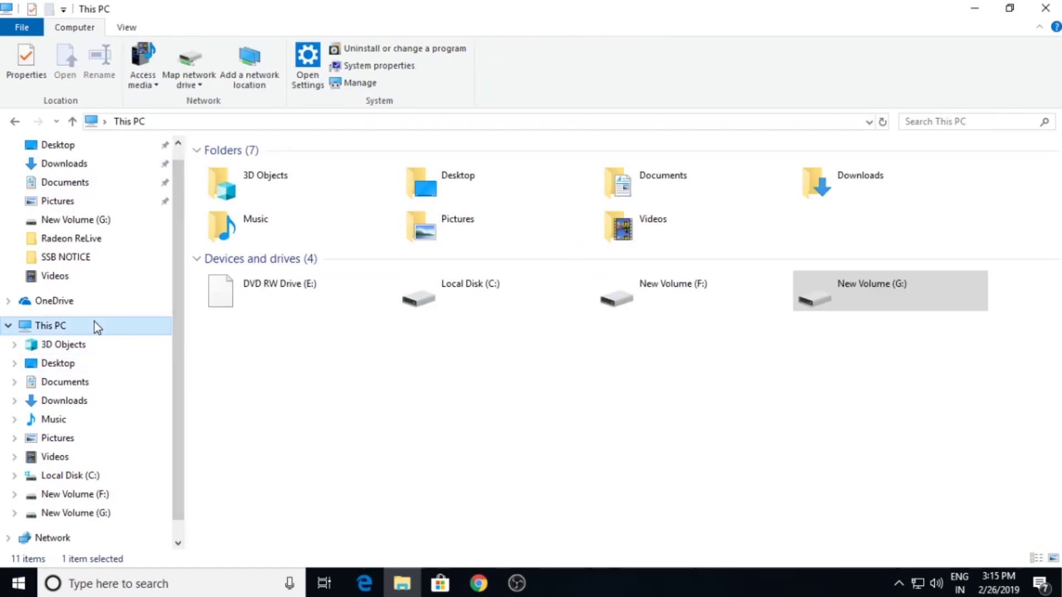
{"action": "right_click", "coordinate": [89, 325]}
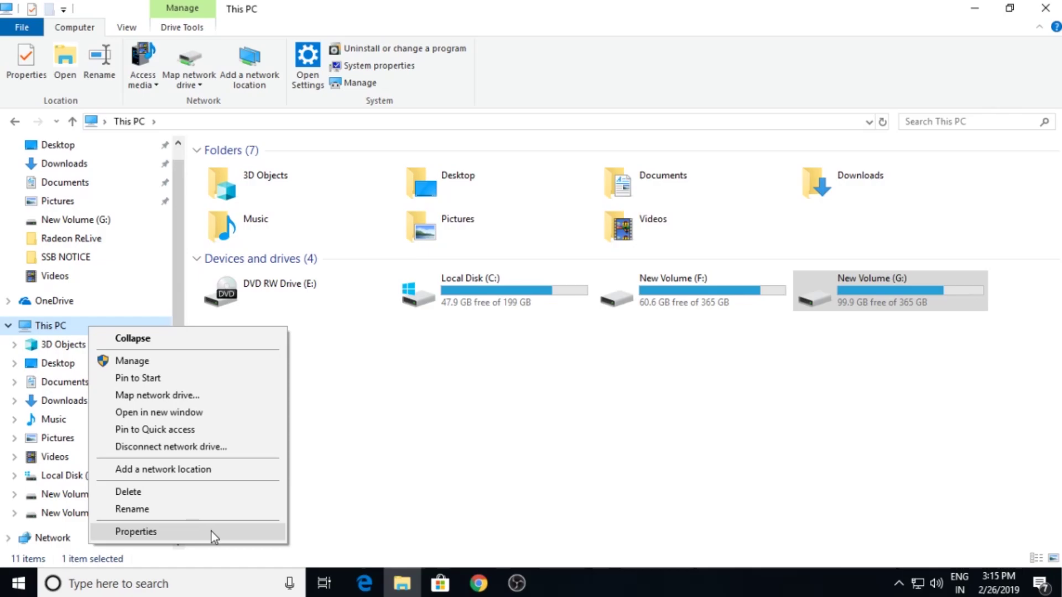
Open the Environment Variables dialog through Advanced system settings.
{"action": "left_click", "coordinate": [211, 532]}
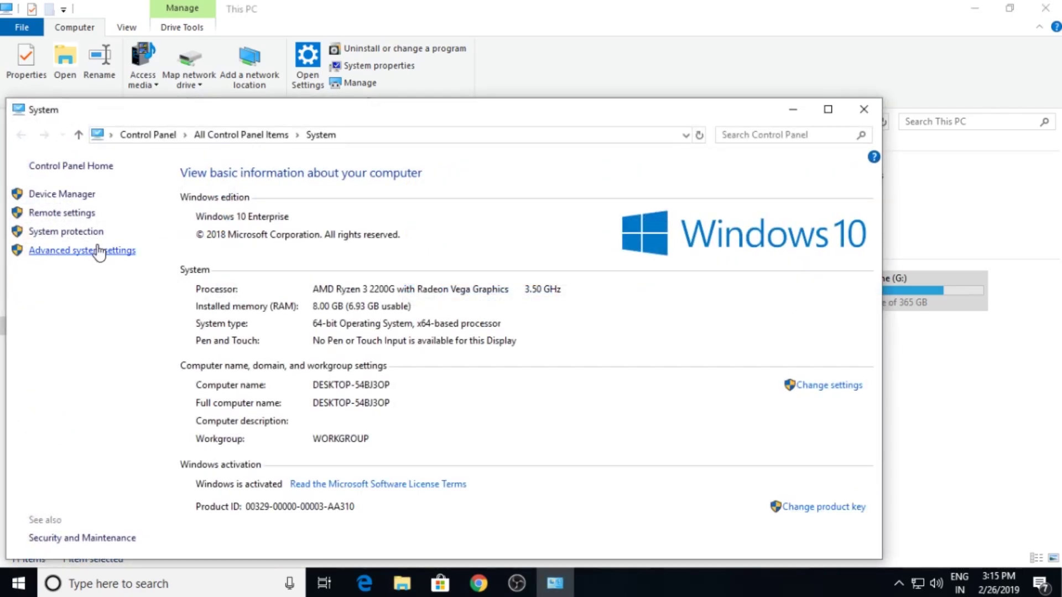
{"action": "left_click", "coordinate": [85, 256]}
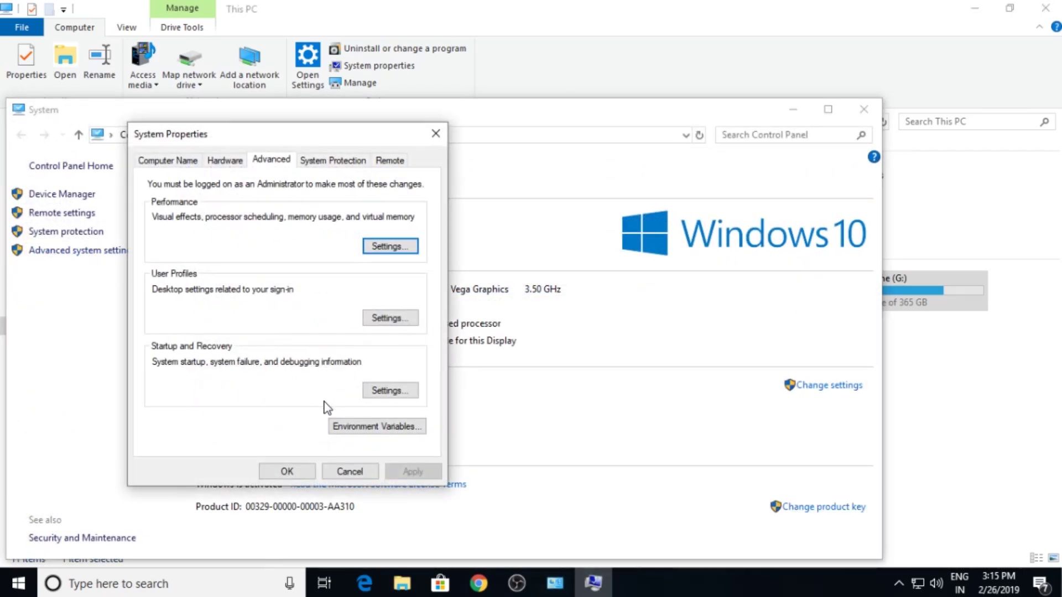
{"action": "left_click", "coordinate": [357, 432]}
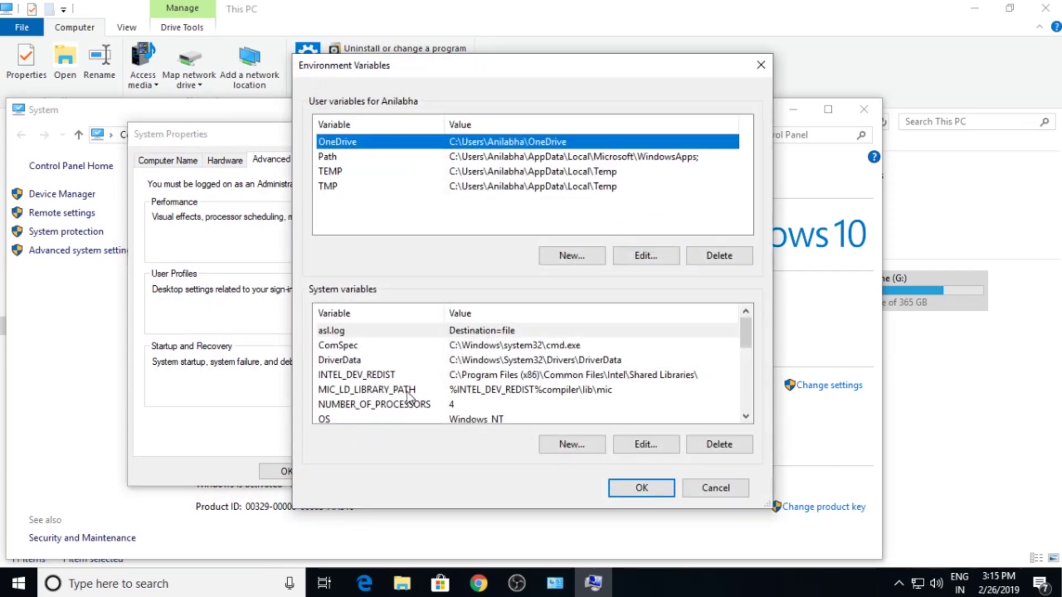
{"action": "scroll", "coordinate": [407, 390], "scroll_direction": "down", "scroll_amount": 1}
Paste G:\scrcpy-win64 as a new entry in the system Path variable and confirm.
{"action": "double_click", "coordinate": [319, 389]}
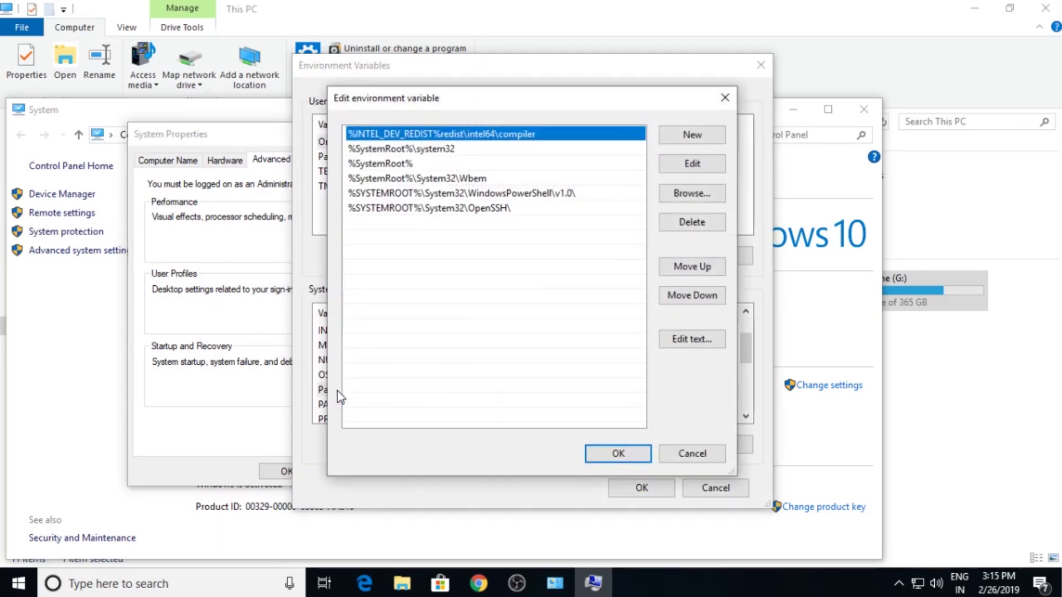
{"action": "left_click", "coordinate": [688, 139]}
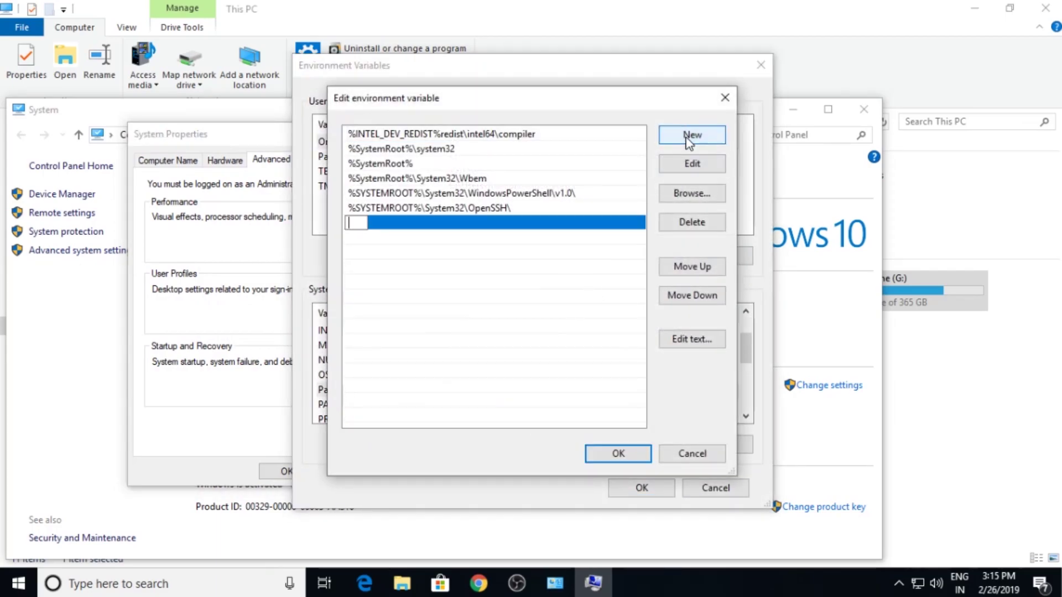
{"action": "right_click", "coordinate": [353, 224]}
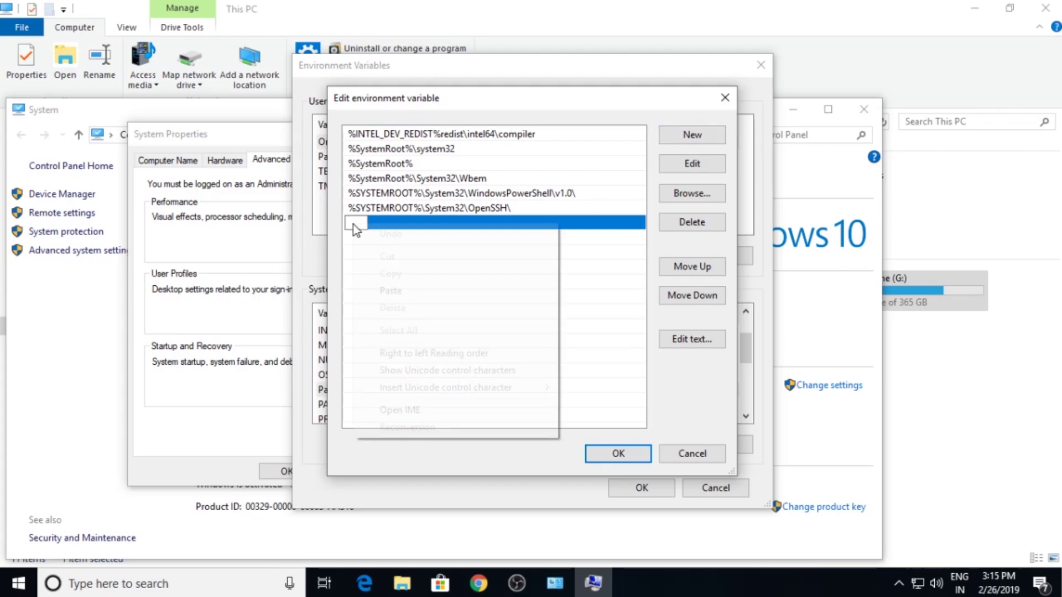
{"action": "left_click", "coordinate": [369, 290]}
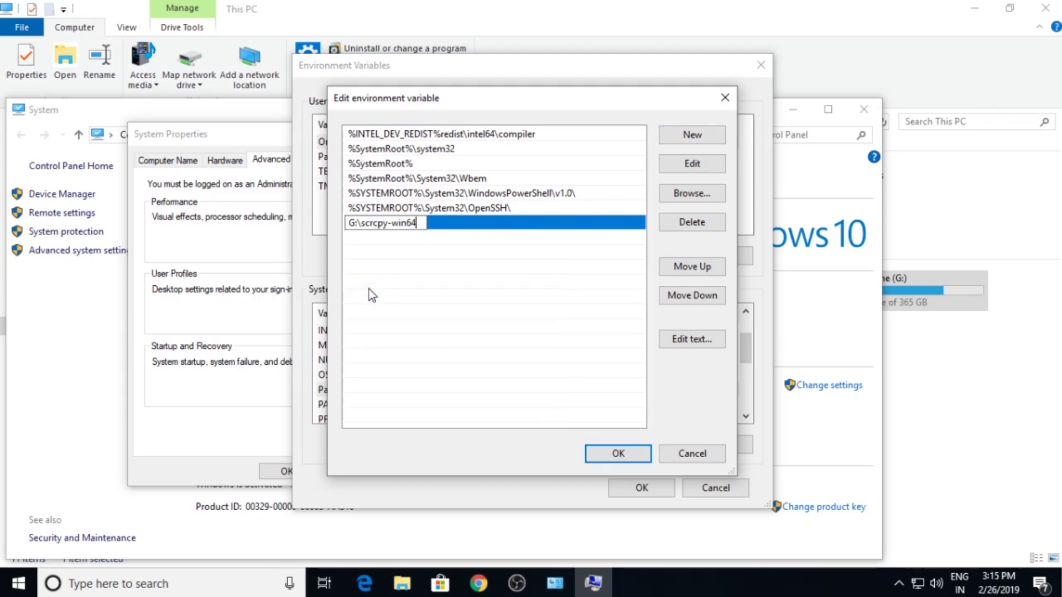
{"action": "left_click", "coordinate": [603, 455]}
{"action": "left_click", "coordinate": [625, 490]}
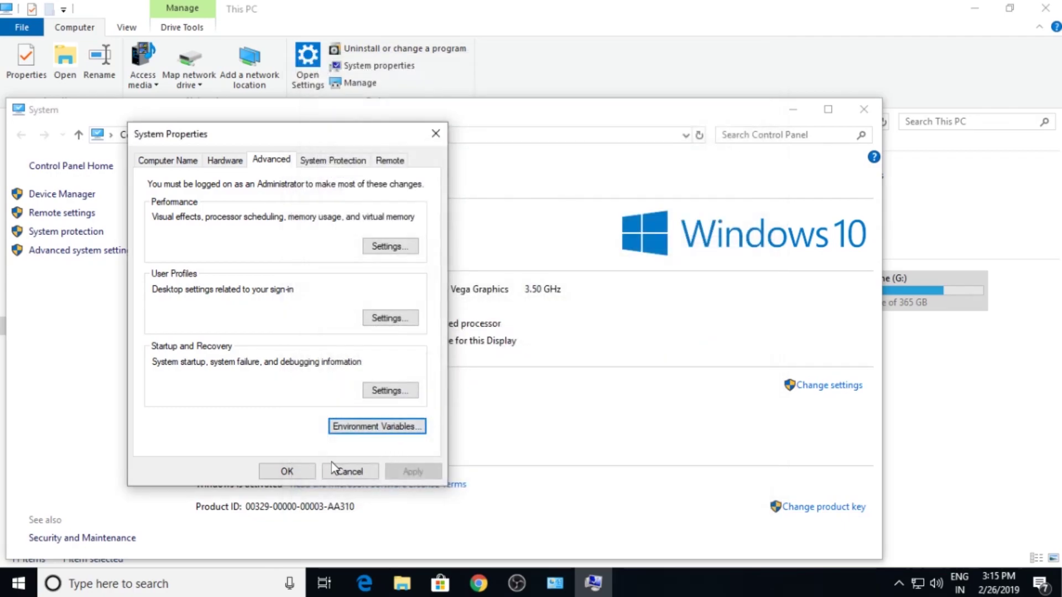
Close System Properties and System, then open G:\scrcpy-win64 in File Explorer.
{"action": "left_click", "coordinate": [284, 471]}
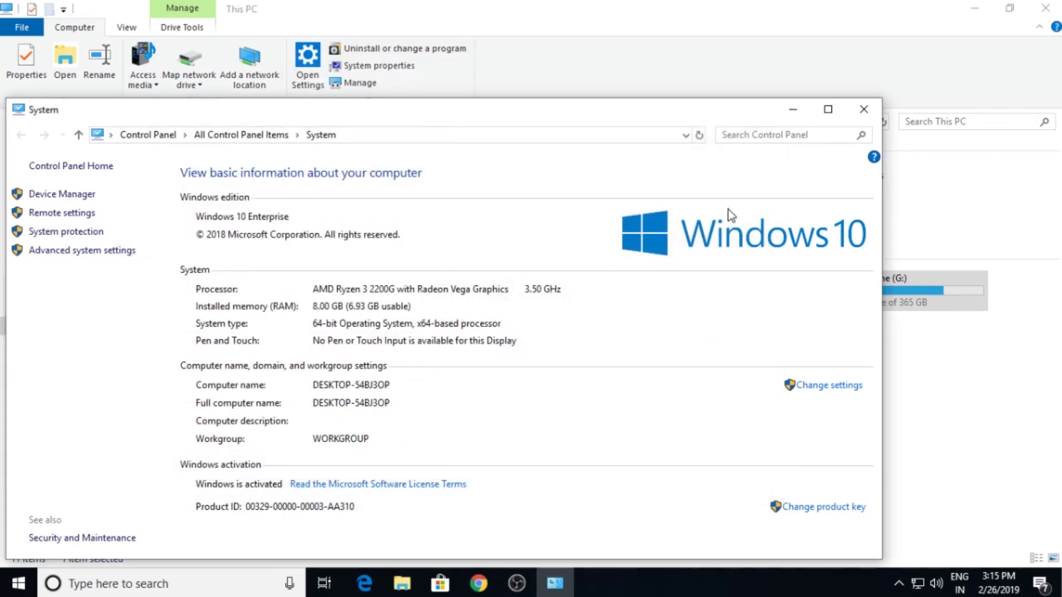
{"action": "left_click", "coordinate": [864, 109]}
{"action": "left_click", "coordinate": [817, 291]}
{"action": "double_click", "coordinate": [817, 291]}
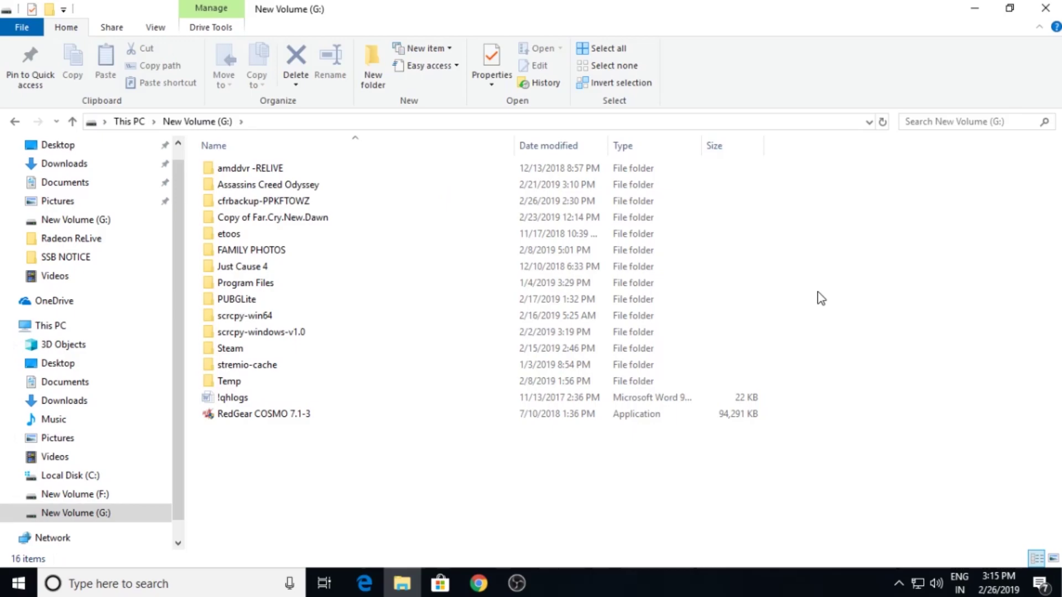
{"action": "double_click", "coordinate": [270, 316]}
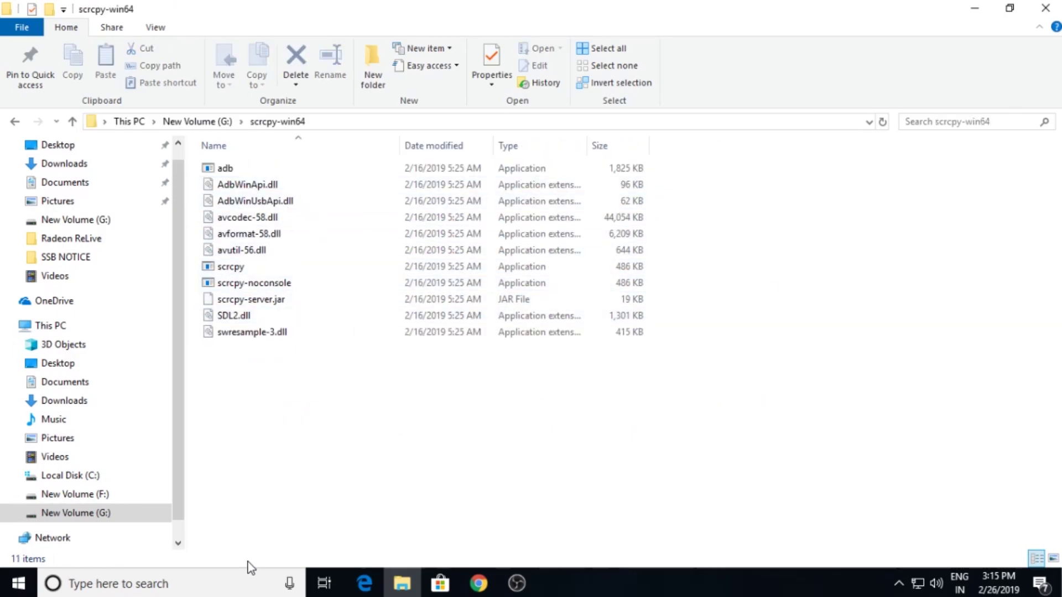
Run adb in a new Command Prompt to confirm it works, then close the prompt.
{"action": "left_click", "coordinate": [231, 575]}
{"action": "type", "text": "cmd"}
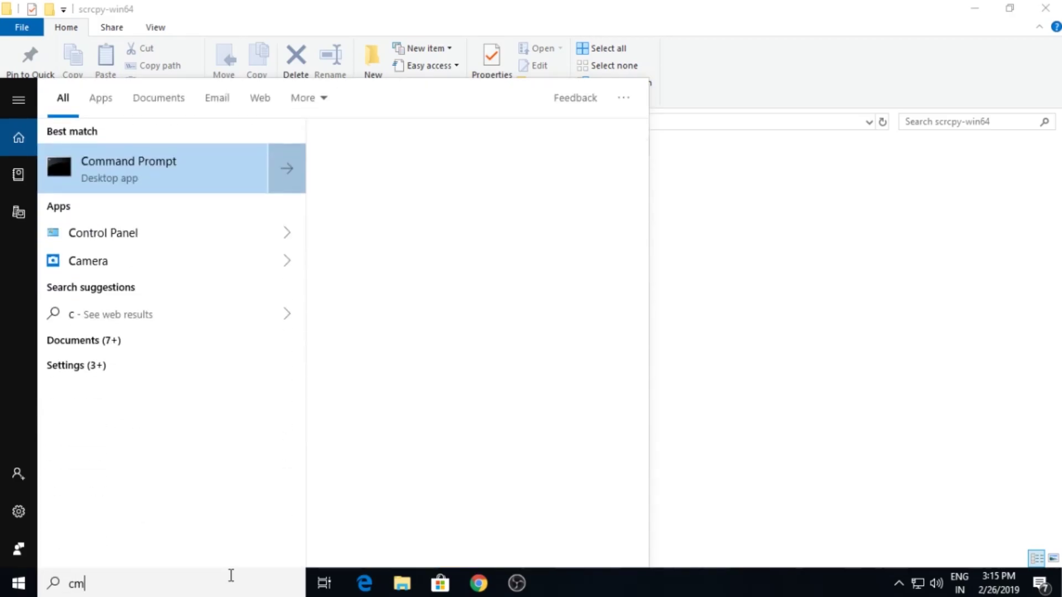
{"action": "left_click", "coordinate": [220, 152]}
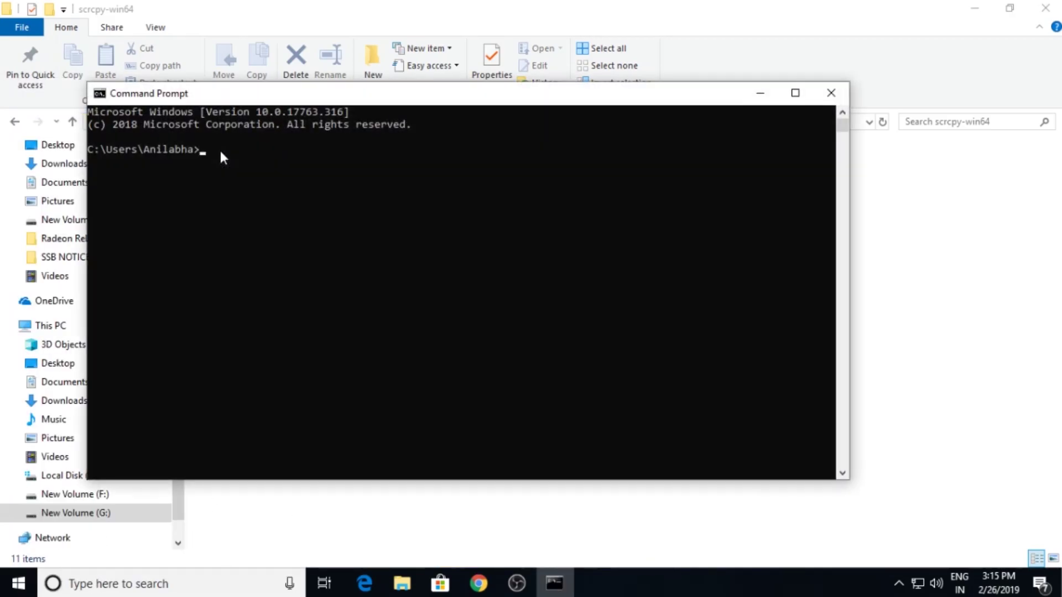
{"action": "type", "text": "adb"}
{"action": "key", "text": "Return"}
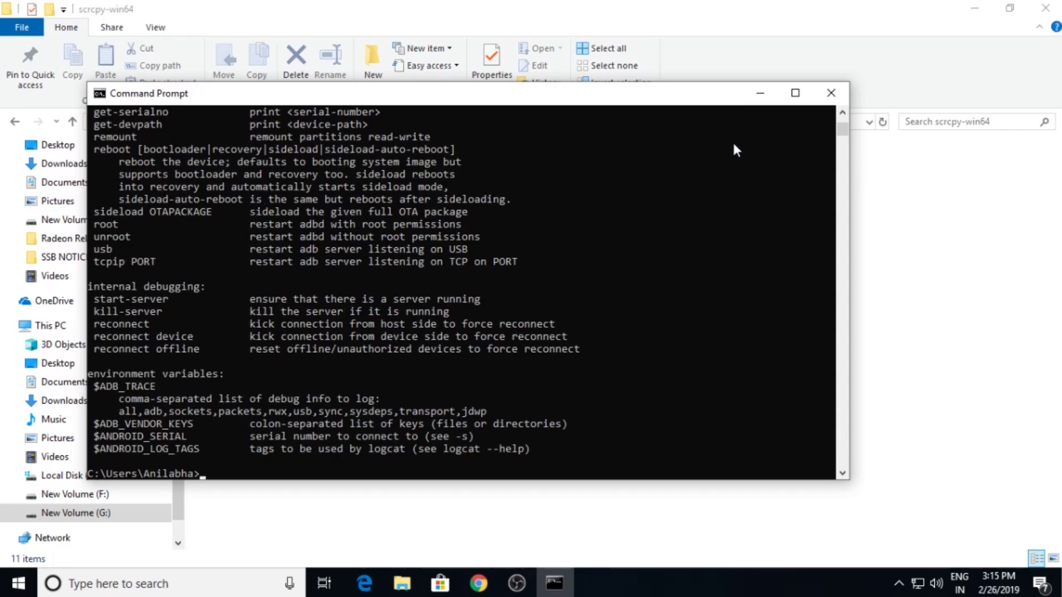
{"action": "left_click", "coordinate": [825, 94]}
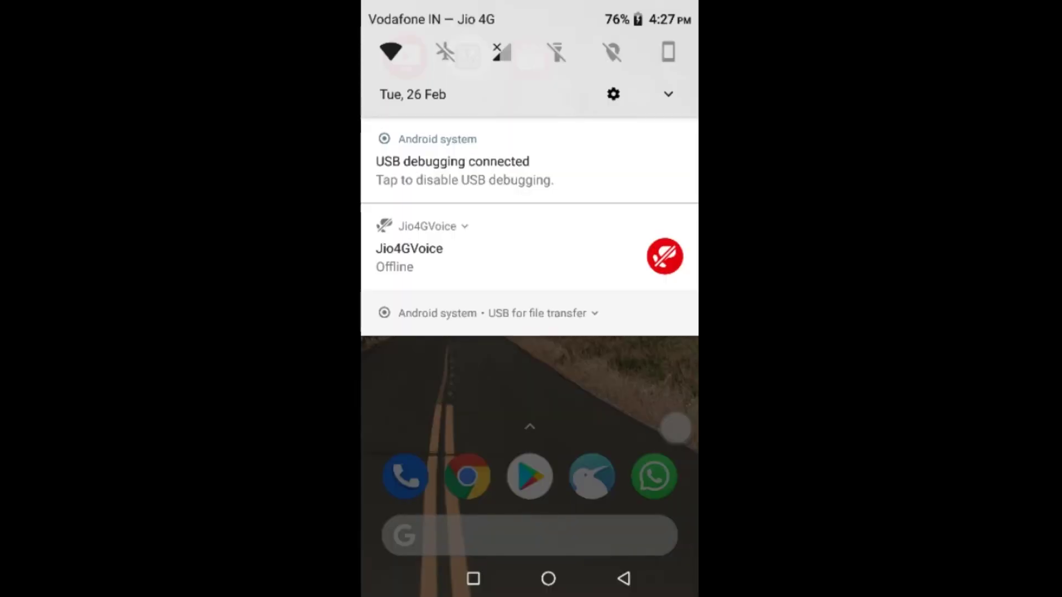
Review the phone's USB mode, keeping Transfer files, then show notifications and quick settings.
{"action": "left_click", "coordinate": [594, 313]}
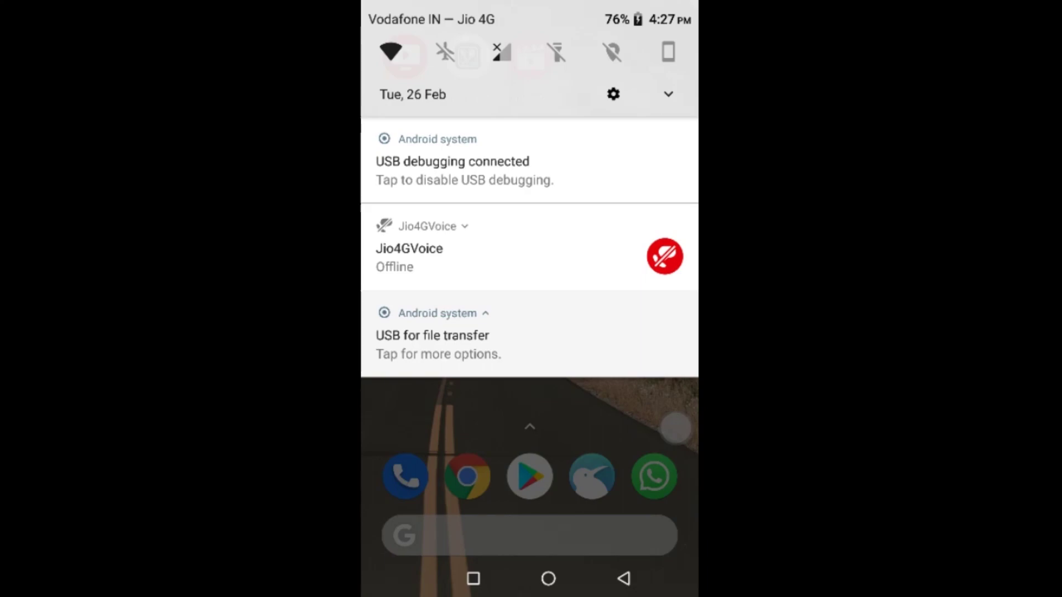
{"action": "left_click", "coordinate": [531, 336]}
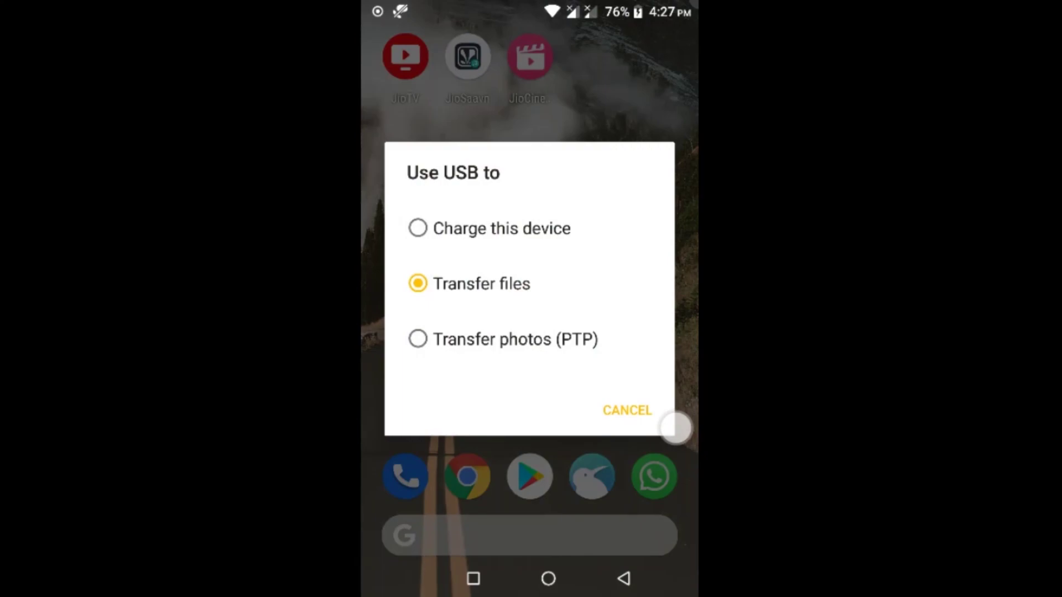
{"action": "key", "text": "Escape"}
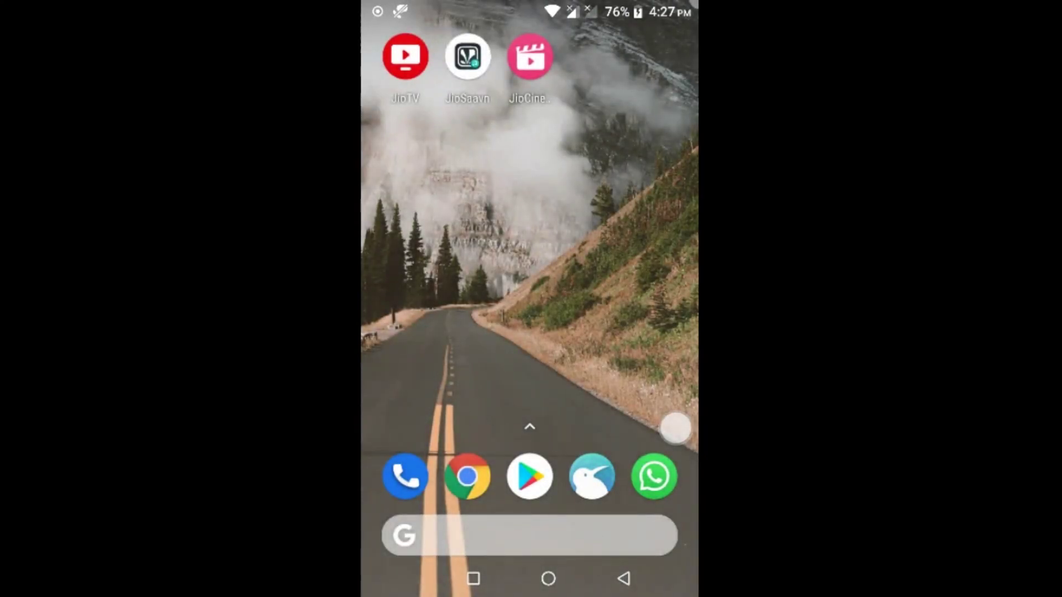
{"action": "key", "text": "ctrl+n"}
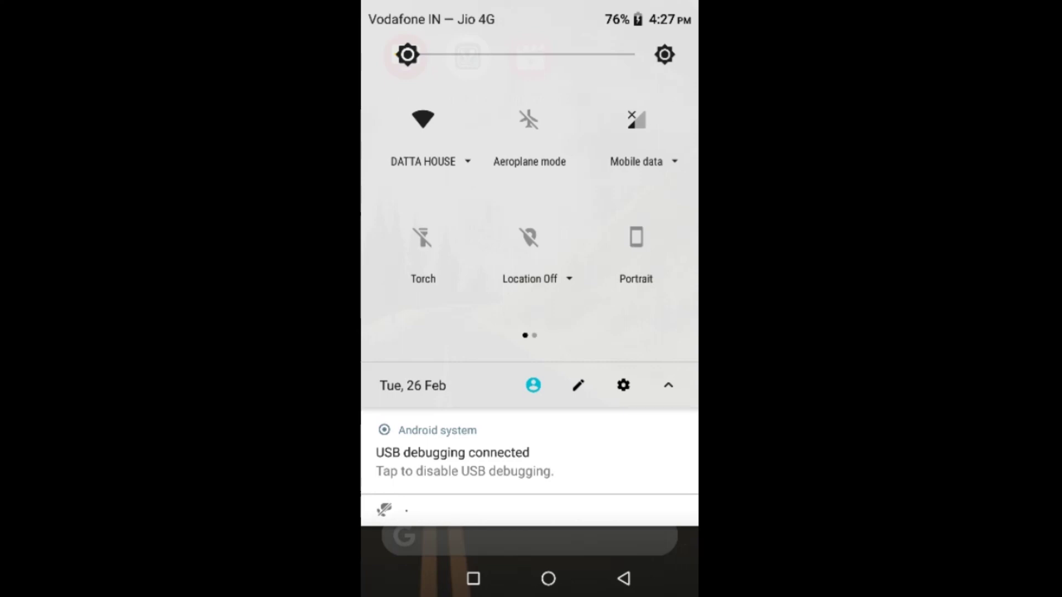
Unlock developer mode by tapping Build number under Settings > System > About phone.
{"action": "left_click", "coordinate": [623, 385]}
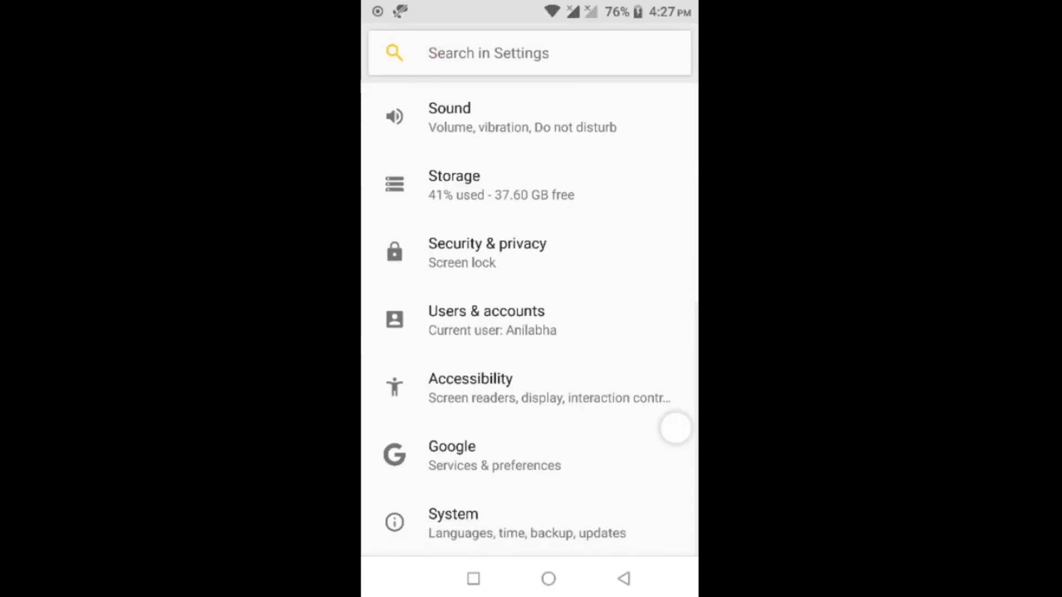
{"action": "left_click", "coordinate": [452, 522]}
{"action": "scroll", "coordinate": [529, 331], "scroll_direction": "down", "scroll_amount": 4}
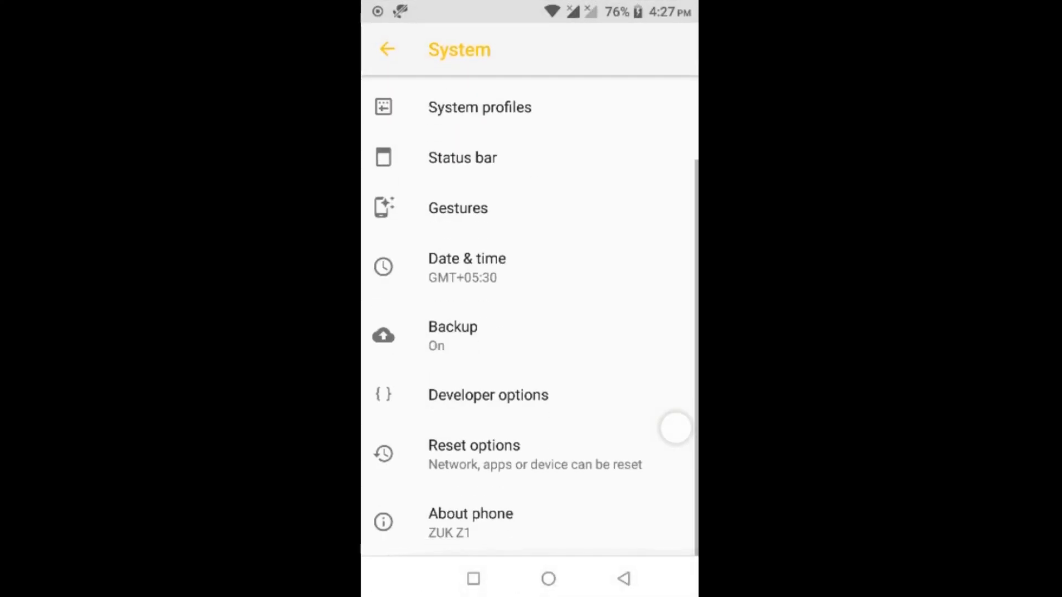
{"action": "left_click", "coordinate": [467, 515]}
{"action": "scroll", "coordinate": [529, 332], "scroll_direction": "down", "scroll_amount": 5}
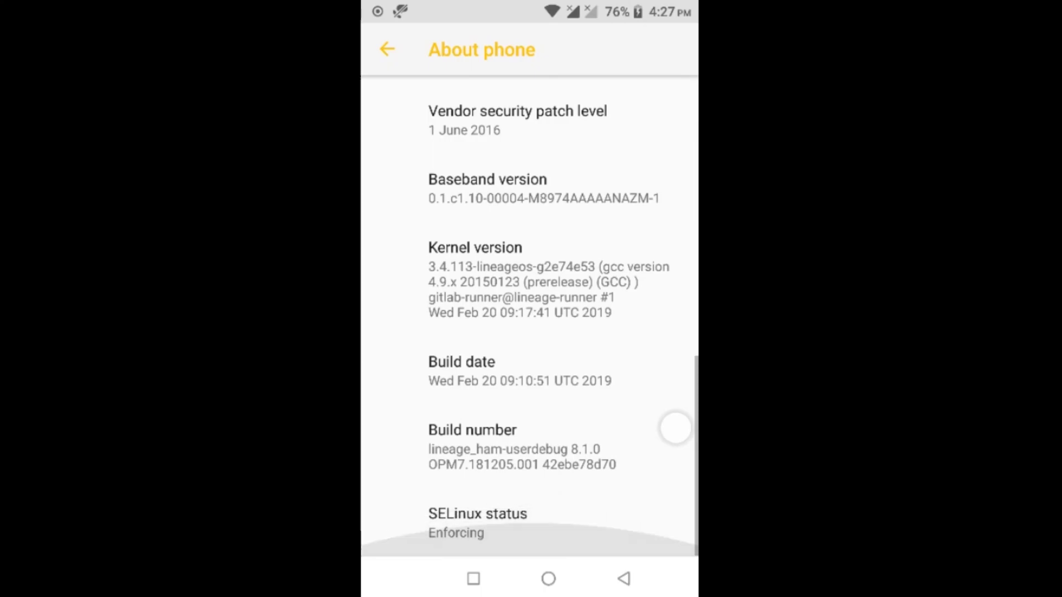
{"action": "left_click", "coordinate": [542, 440]}
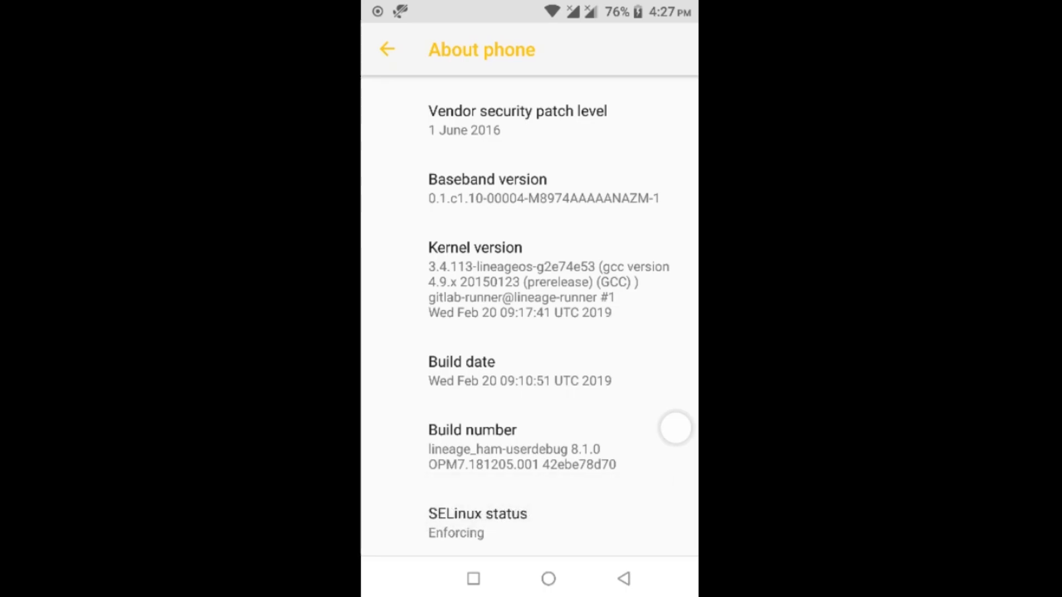
Open Developer options and scroll down to the Debugging section.
{"action": "left_click", "coordinate": [624, 579]}
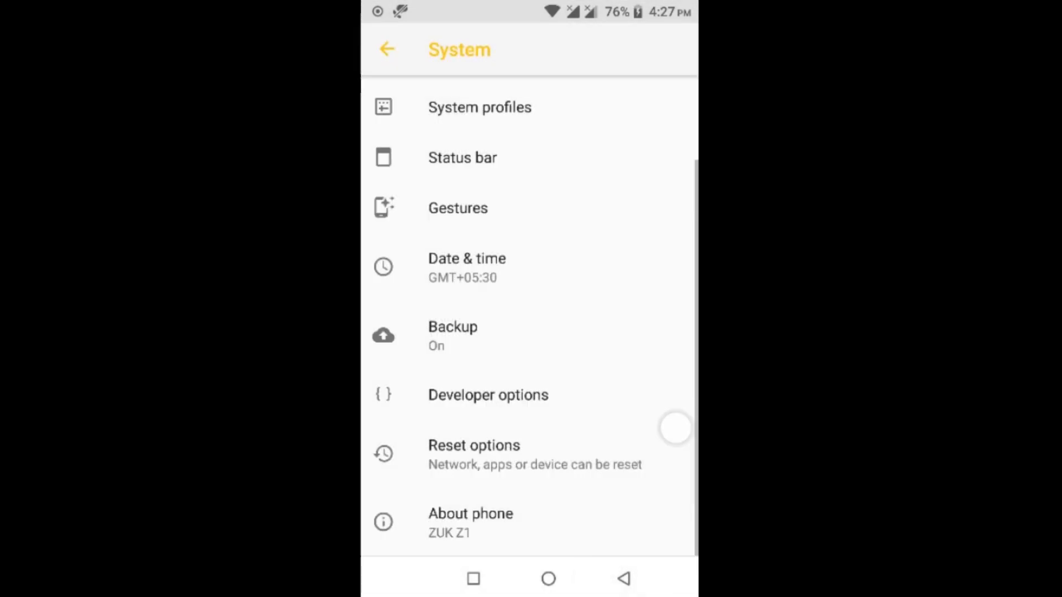
{"action": "left_click", "coordinate": [503, 394]}
{"action": "scroll", "coordinate": [675, 427], "scroll_direction": "down", "scroll_amount": 15}
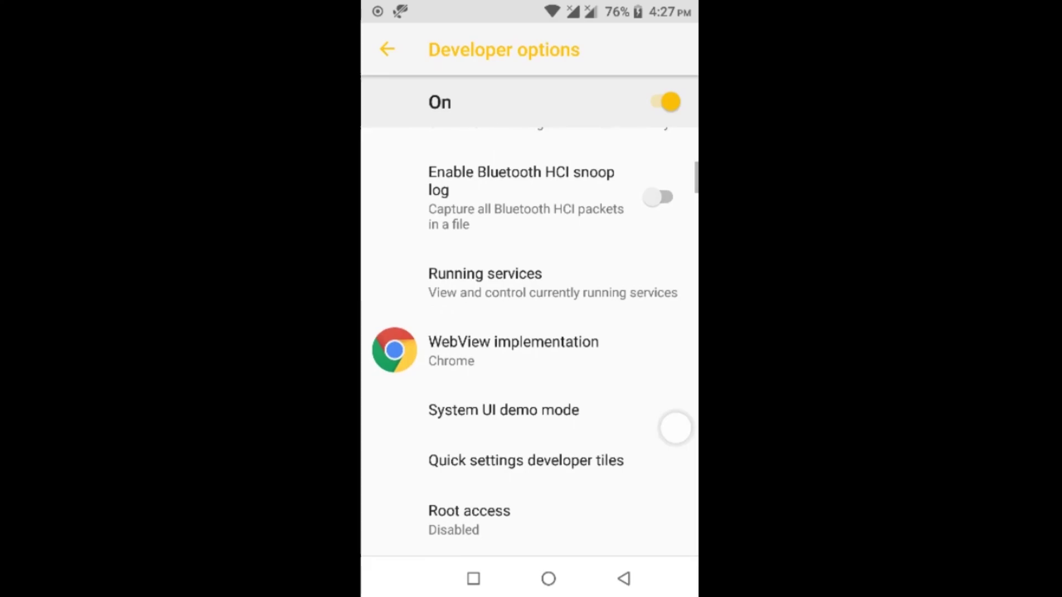
{"action": "scroll", "coordinate": [676, 428], "scroll_direction": "down", "scroll_amount": 3}
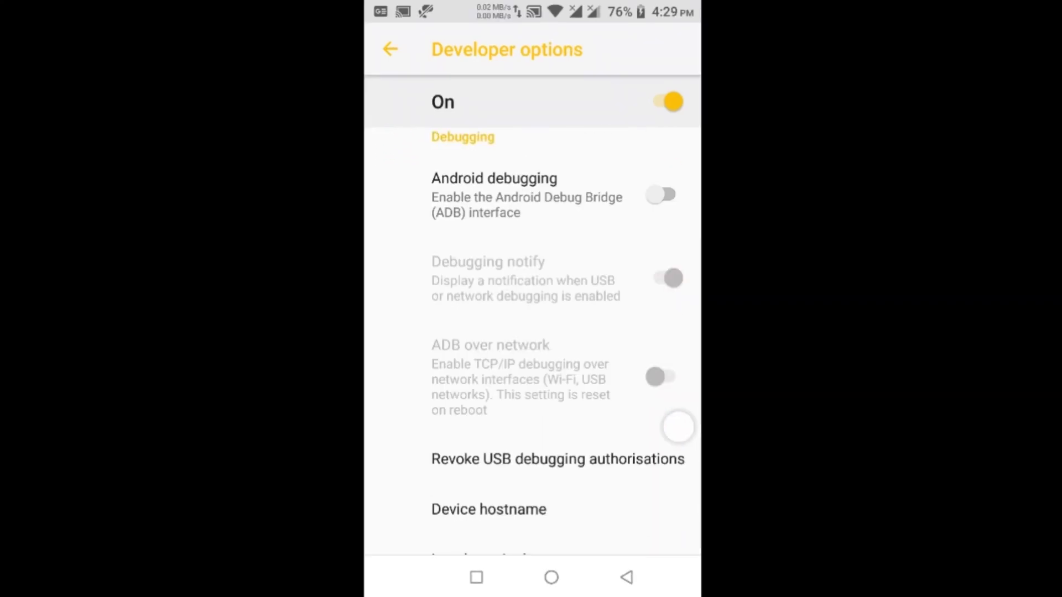
Enable Android debugging and always allow USB debugging from this computer's RSA key.
{"action": "left_click", "coordinate": [662, 194]}
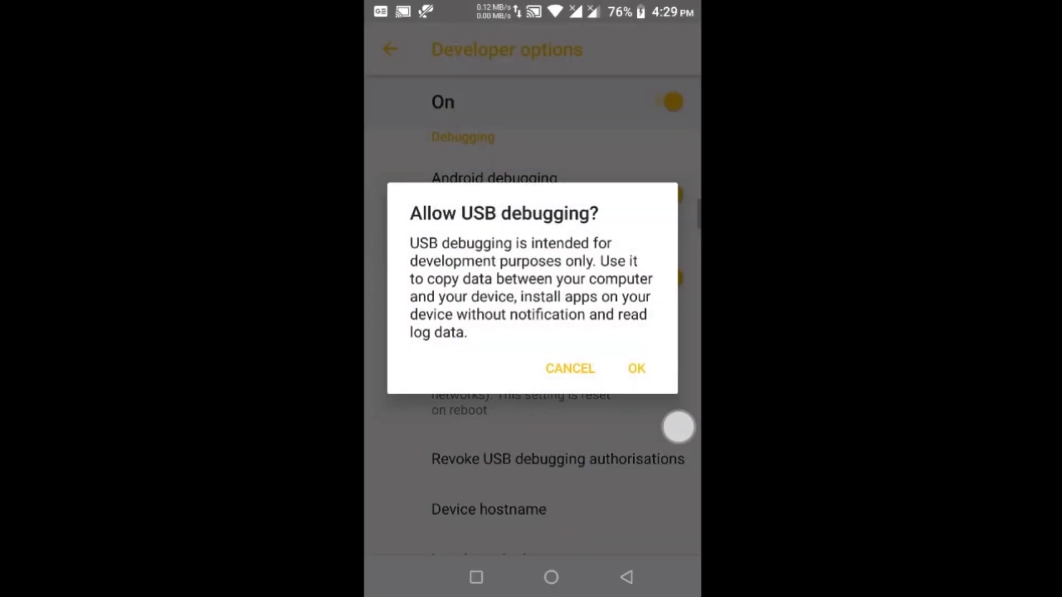
{"action": "left_click", "coordinate": [636, 369]}
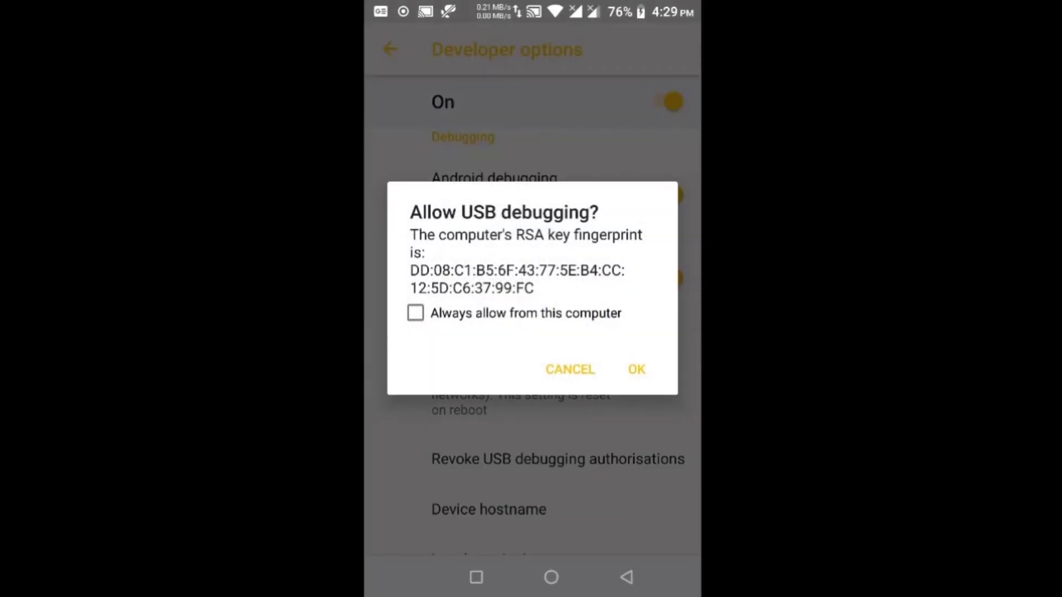
{"action": "left_click", "coordinate": [415, 313]}
{"action": "left_click", "coordinate": [637, 369]}
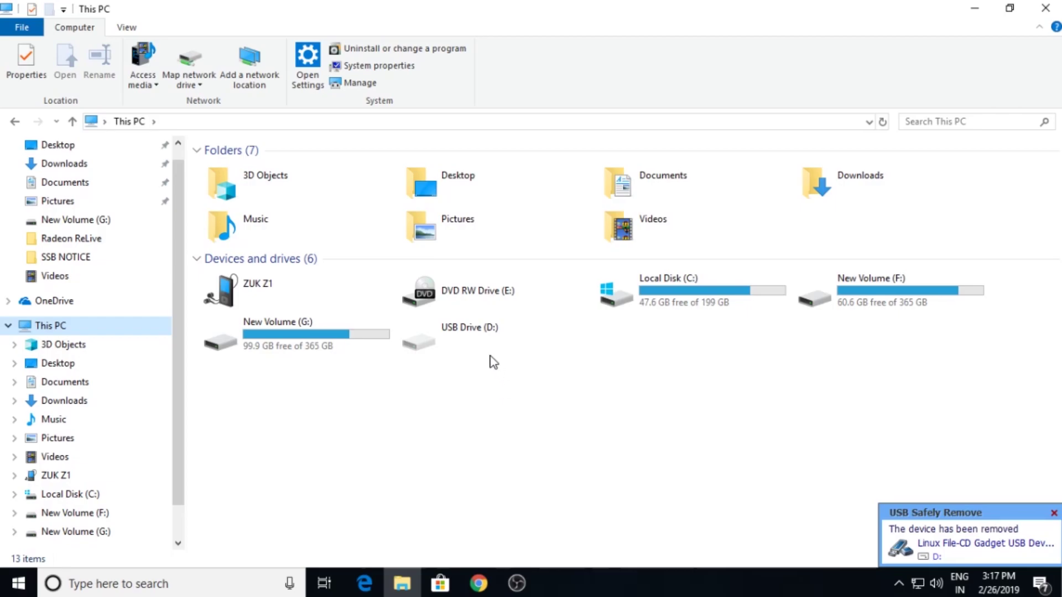
Run scrcpy.exe from G:\scrcpy-win64, dismissing the failed first launch and relaunching it.
{"action": "double_click", "coordinate": [297, 339]}
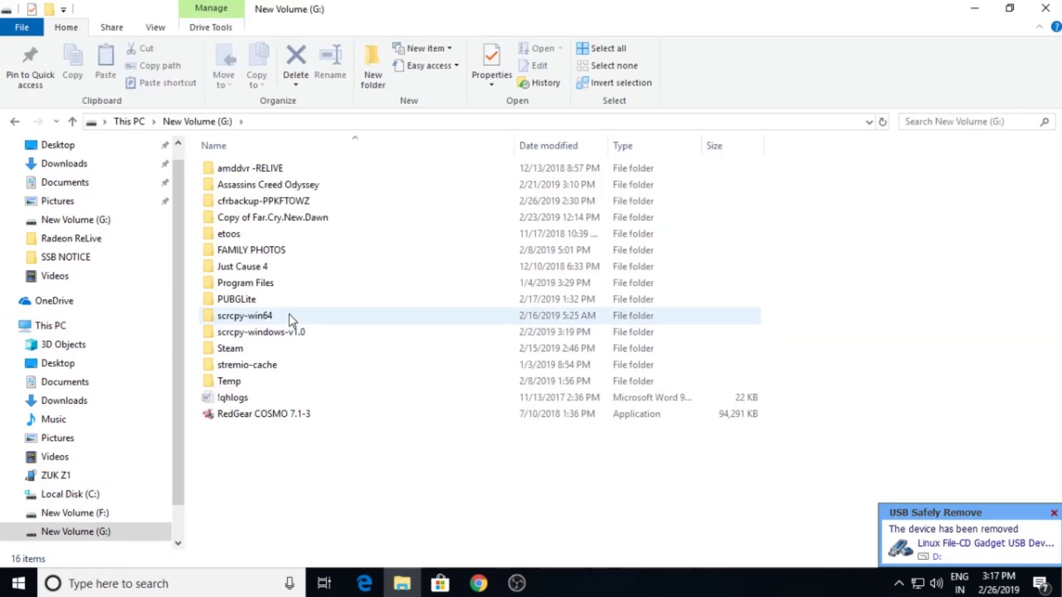
{"action": "double_click", "coordinate": [289, 314]}
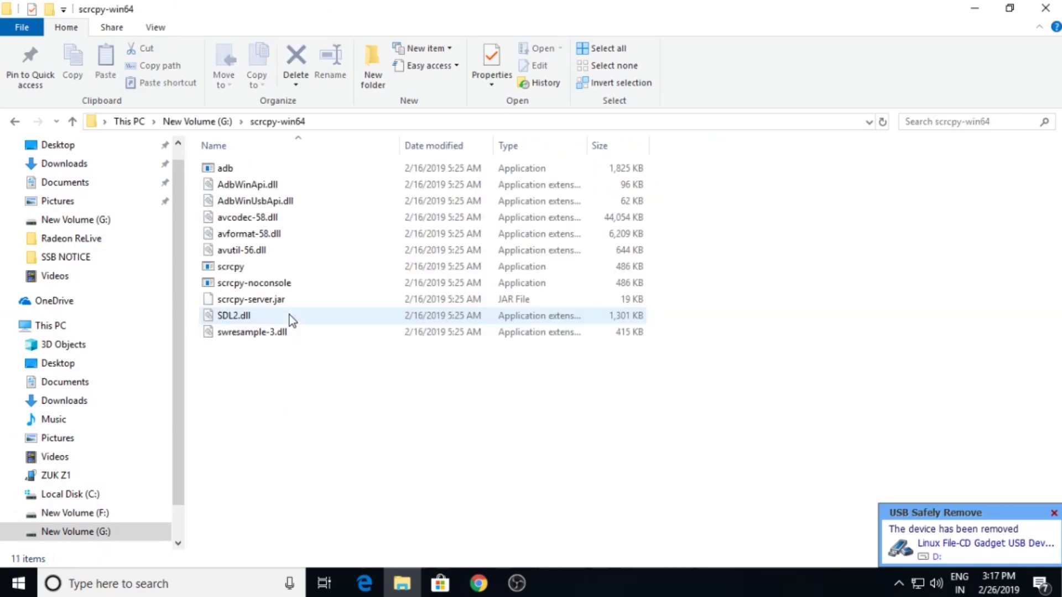
{"action": "left_click", "coordinate": [294, 271]}
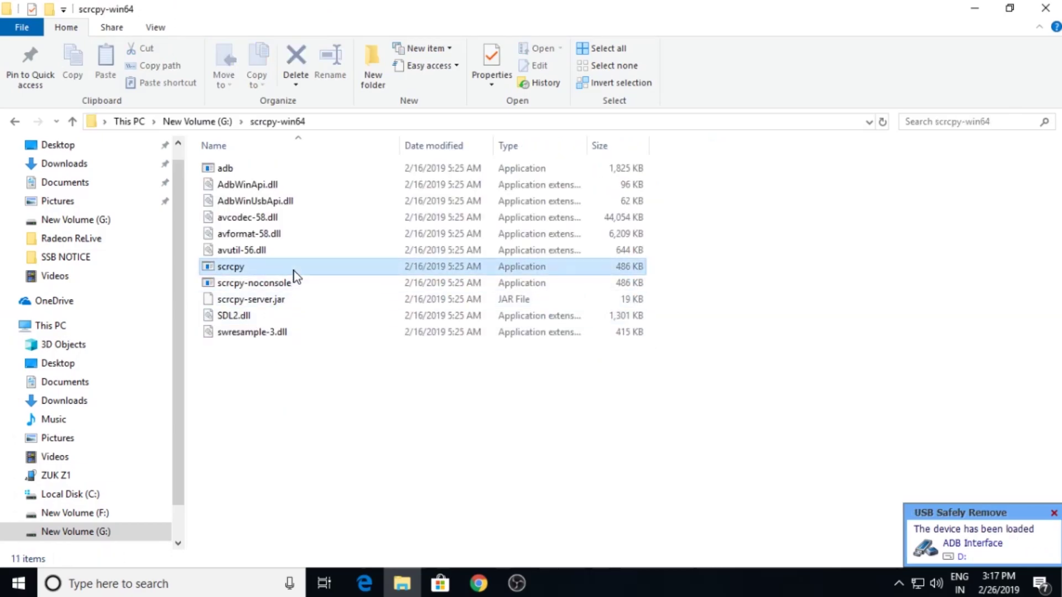
{"action": "double_click", "coordinate": [293, 269]}
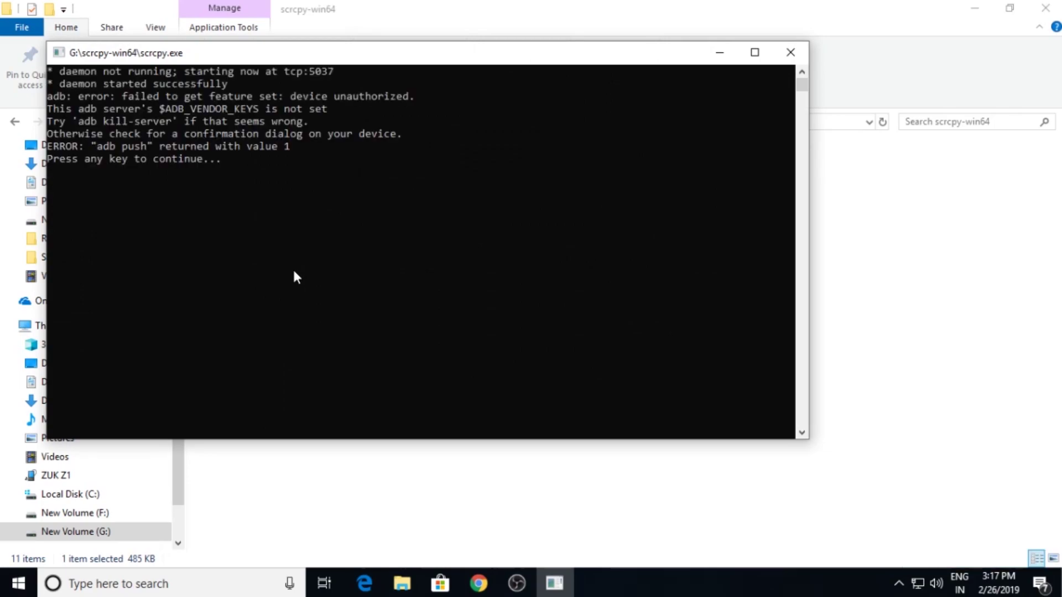
{"action": "key", "text": "Return"}
{"action": "double_click", "coordinate": [293, 269]}
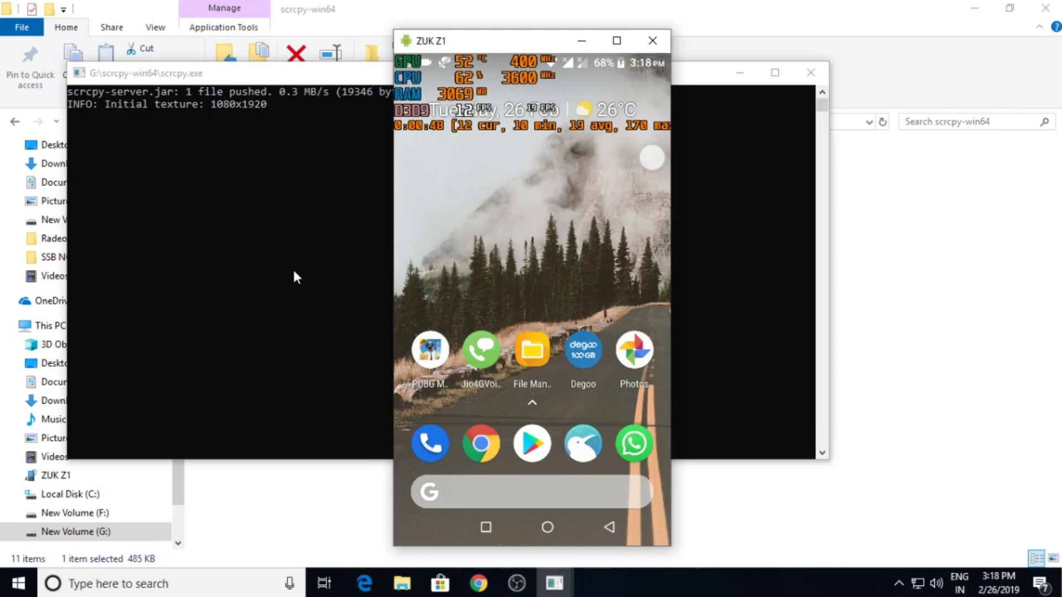
{"action": "key", "text": "ctrl+n"}
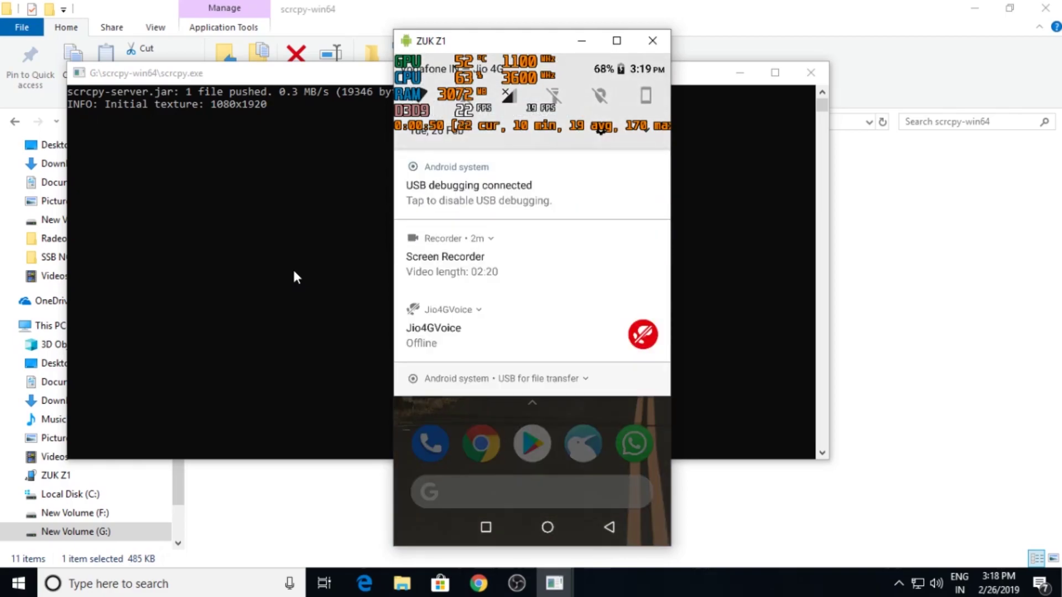
{"action": "key", "text": "ctrl+shift+n"}
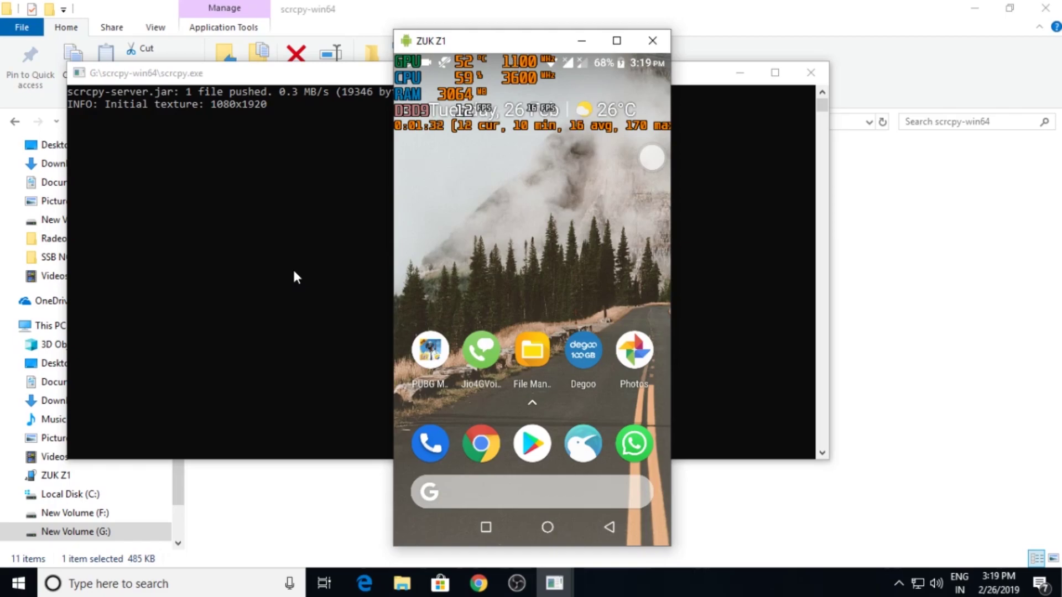
Launch Realtek Audio Console via a 'rea' search and show Device advanced settings.
{"action": "left_click", "coordinate": [19, 584]}
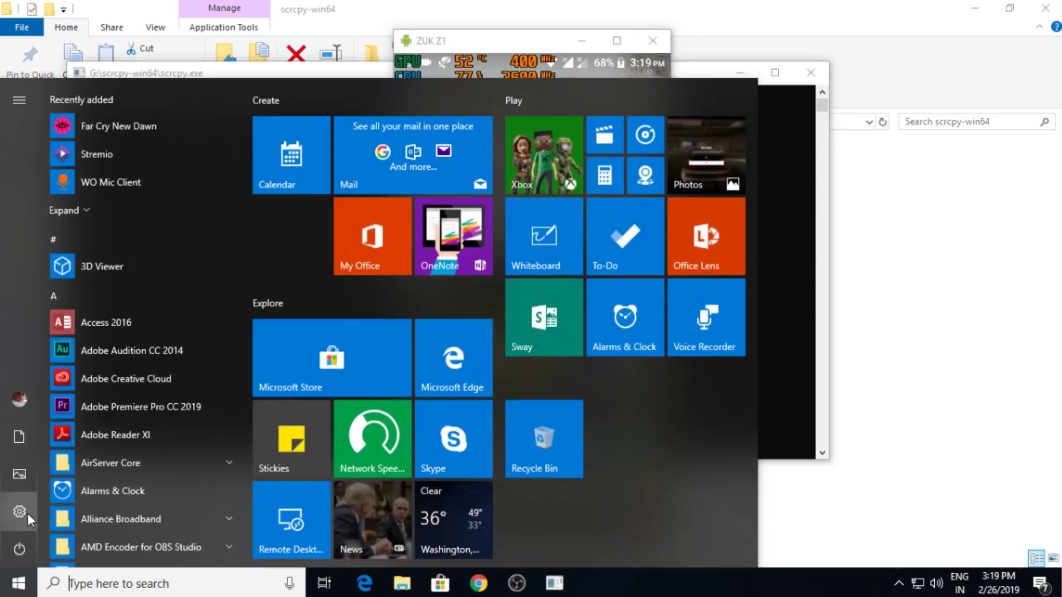
{"action": "type", "text": "rea"}
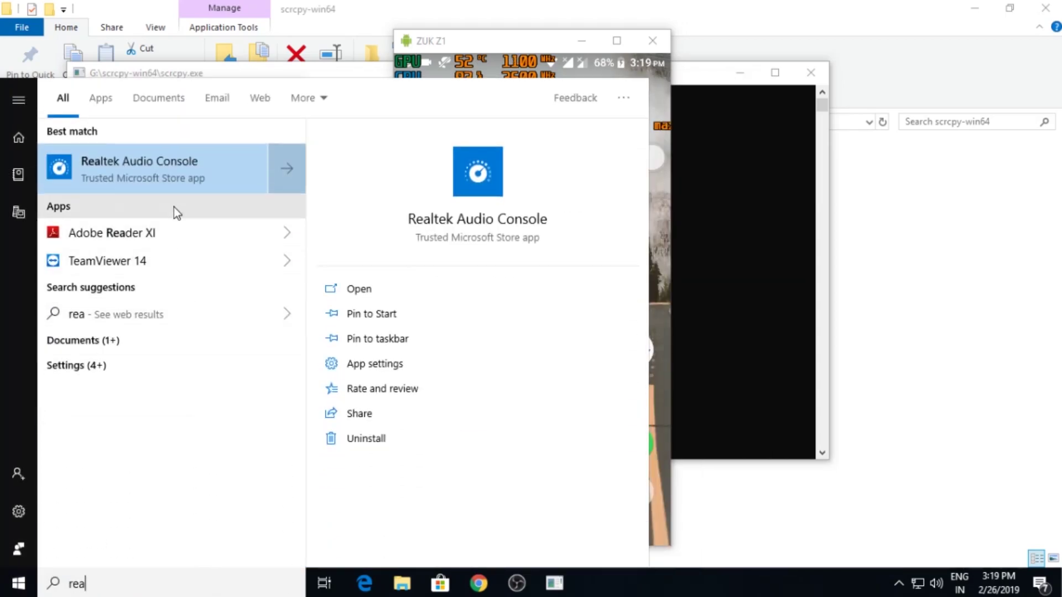
{"action": "left_click", "coordinate": [165, 162]}
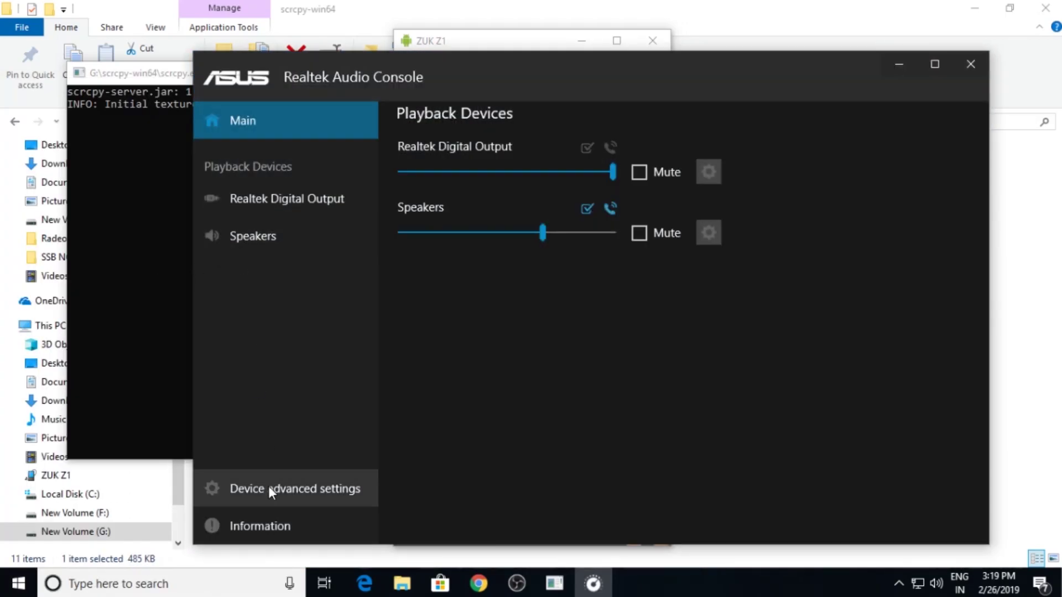
{"action": "left_click", "coordinate": [268, 486]}
{"action": "scroll", "coordinate": [500, 410], "scroll_direction": "down", "scroll_amount": 4}
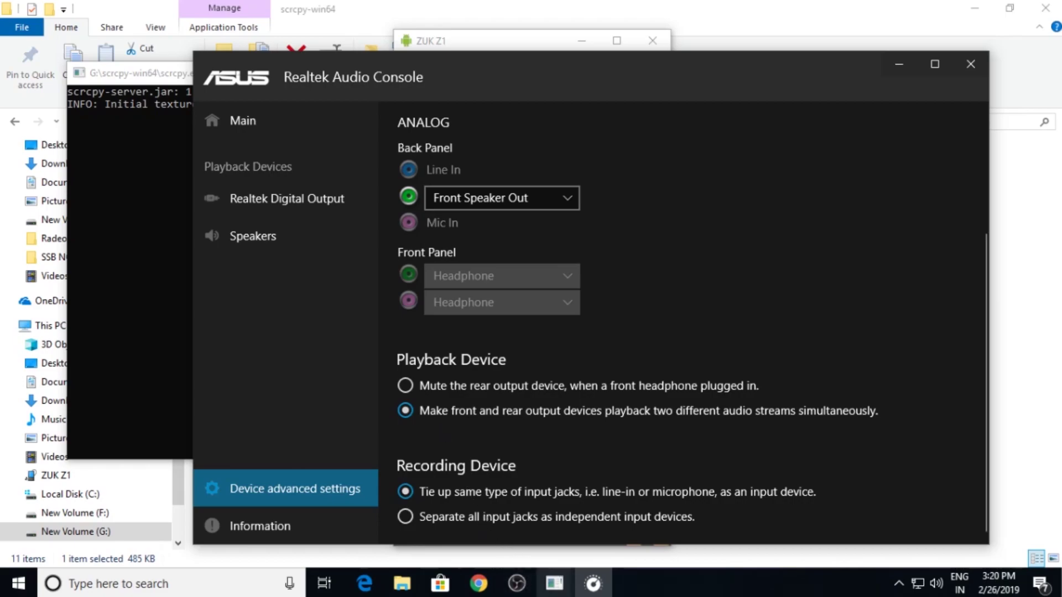
Bring the ZUK Z1 scrcpy mirror window to the front and drag it up-left.
{"action": "left_click", "coordinate": [544, 575]}
{"action": "left_click", "coordinate": [543, 555]}
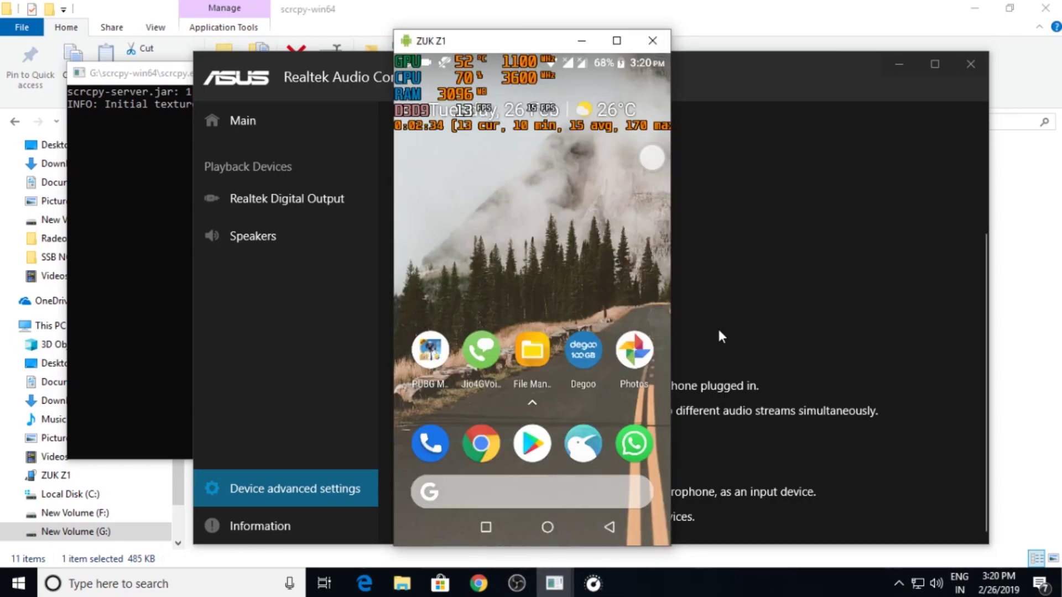
{"action": "left_click_drag", "start_coordinate": [495, 41], "coordinate": [459, 22]}
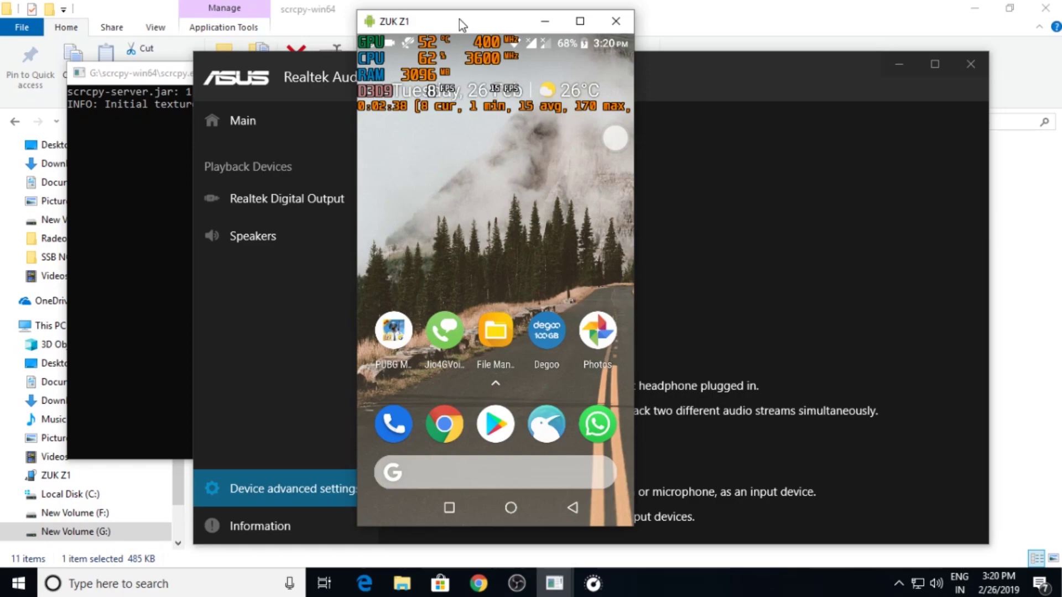